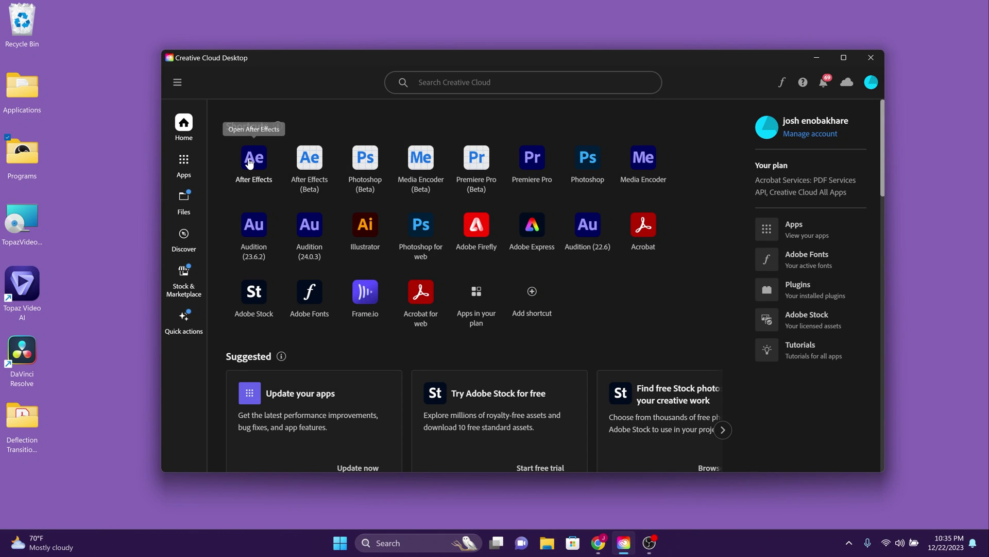
- Create a new empty project and set it to be saved as 'Metal Text' on the Desktop
click(250, 163)
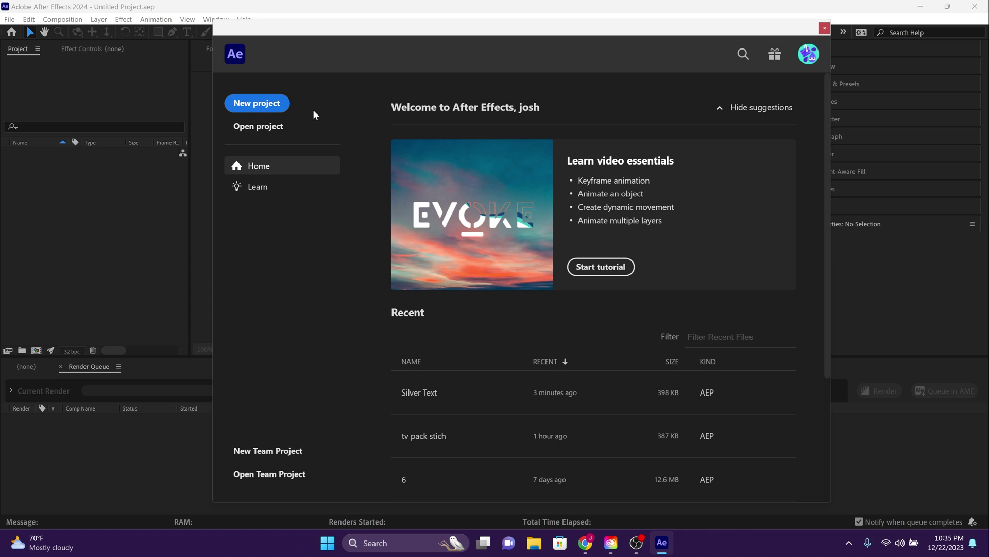
click(276, 107)
click(10, 19)
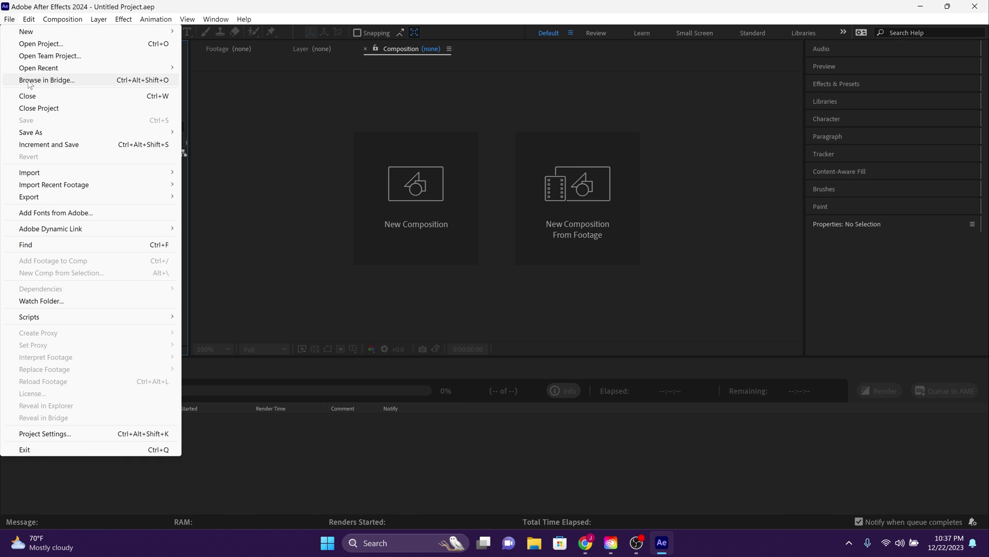
mouse_move(53, 134)
click(197, 132)
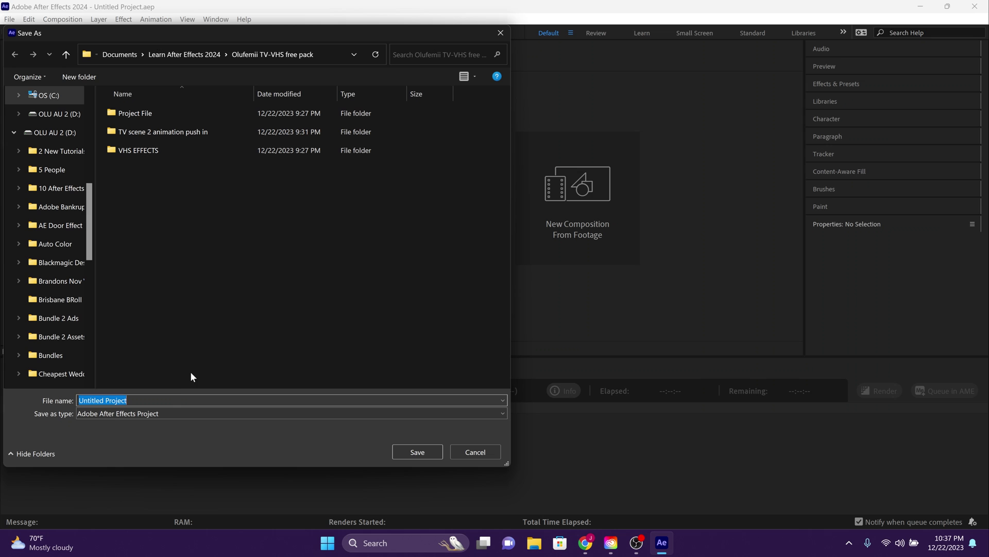
text(Metal Text)
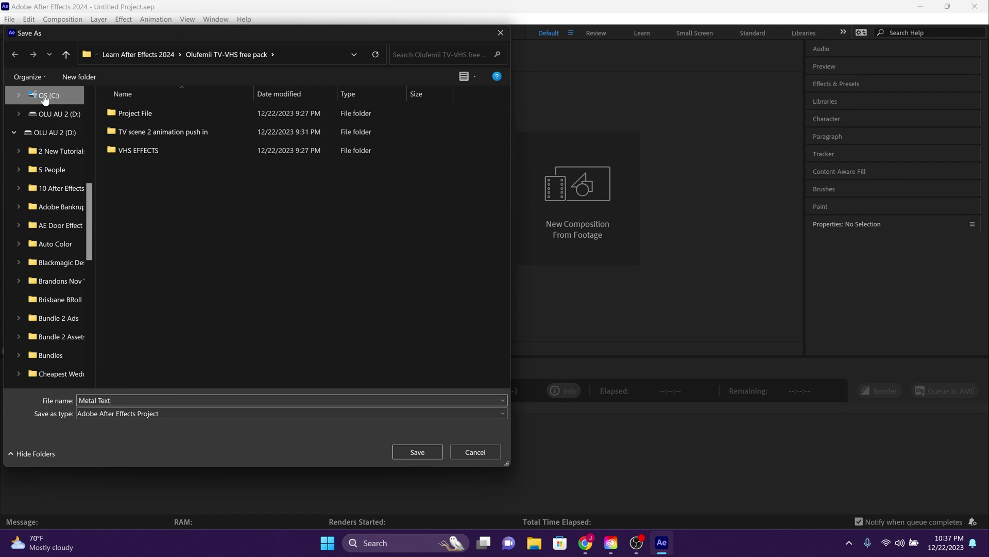
scroll(51, 175, up, 6)
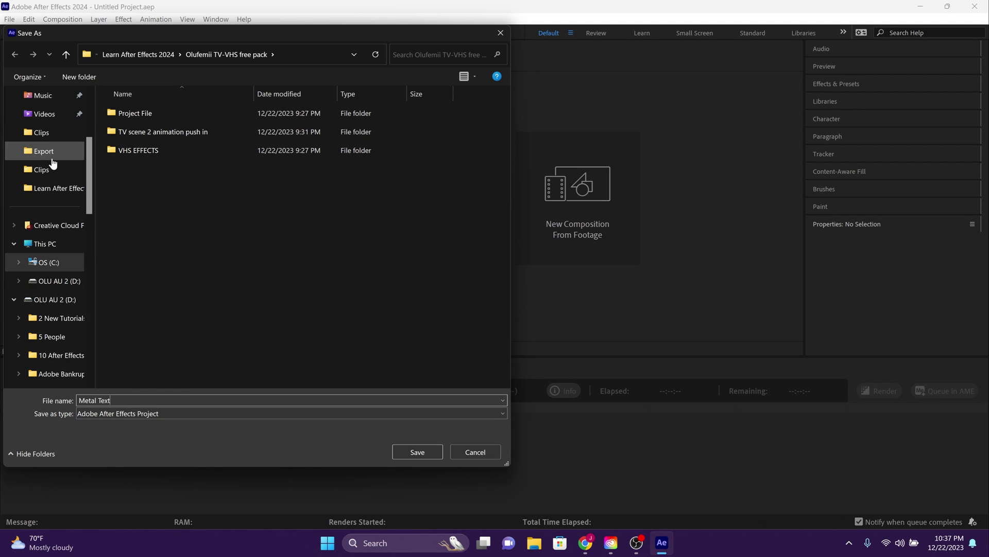
click(52, 176)
- Save the project, then import the metallic base footage from the Desktop
click(418, 452)
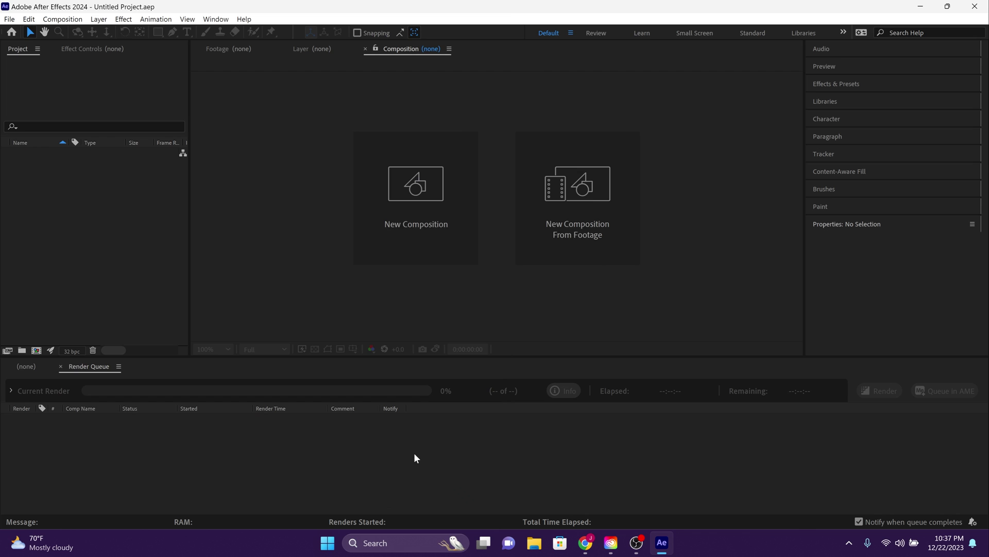
right_click(91, 226)
mouse_move(199, 280)
click(237, 281)
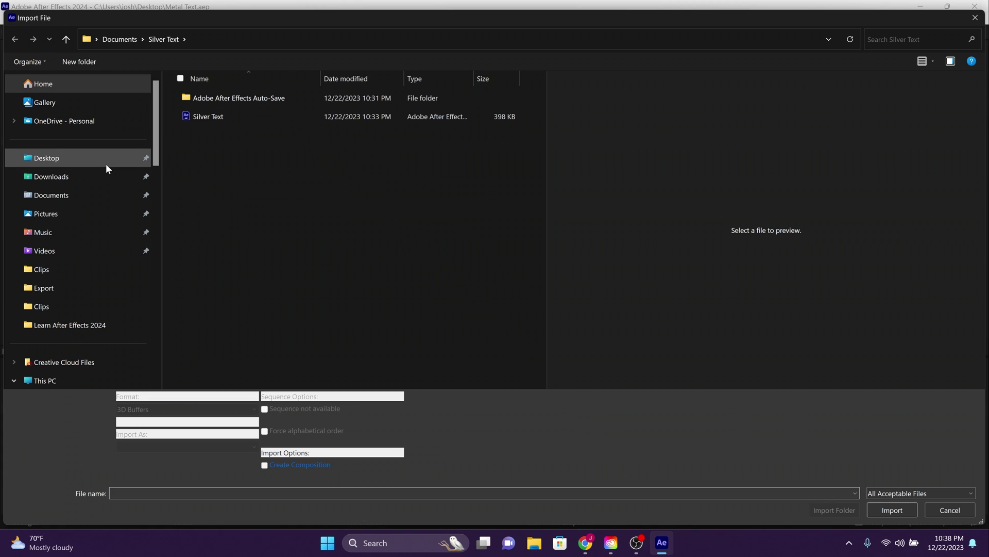
click(106, 163)
double_click(324, 111)
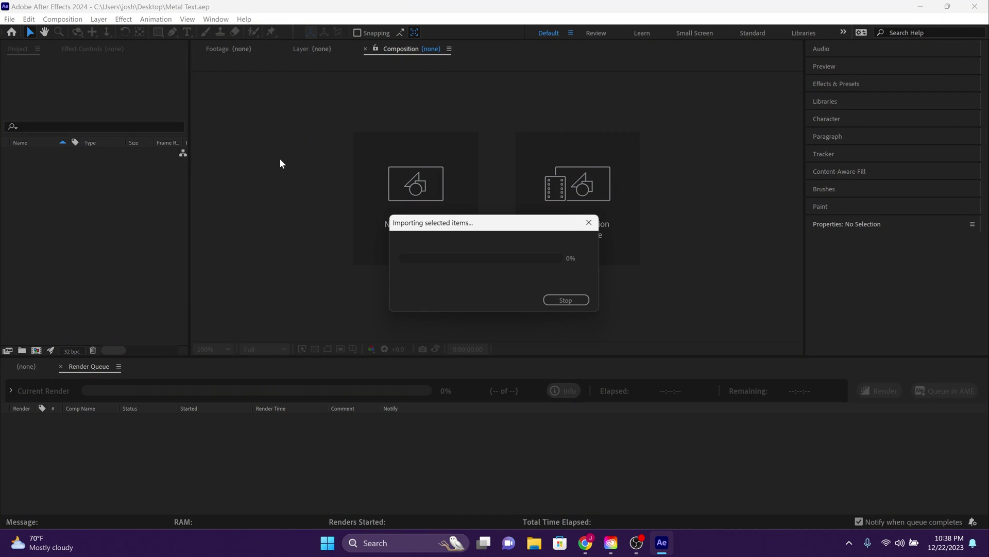
- Create a 1920×1080 composition, add the metallic footage as its layer, and preview it
right_click(117, 182)
click(146, 190)
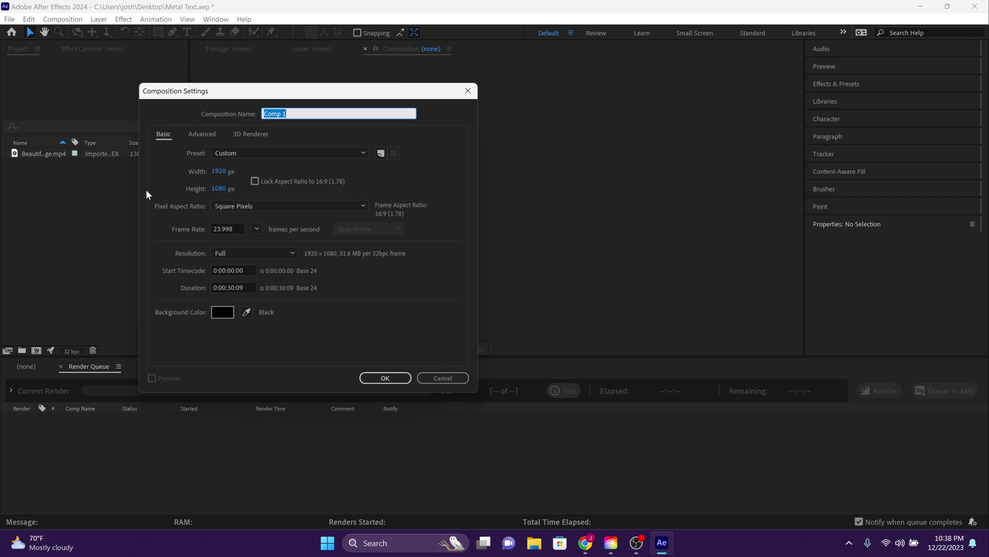
click(384, 379)
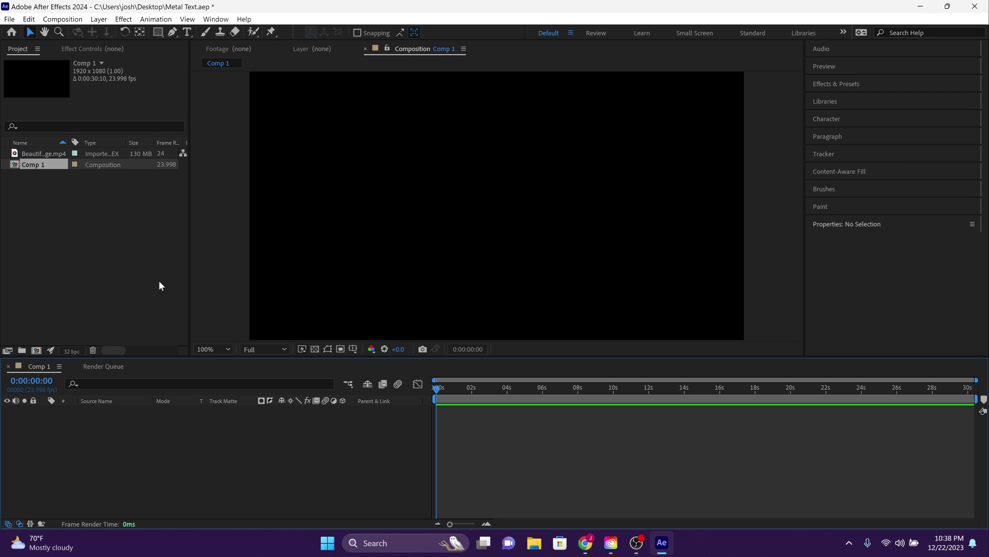
drag(46, 155, 147, 425)
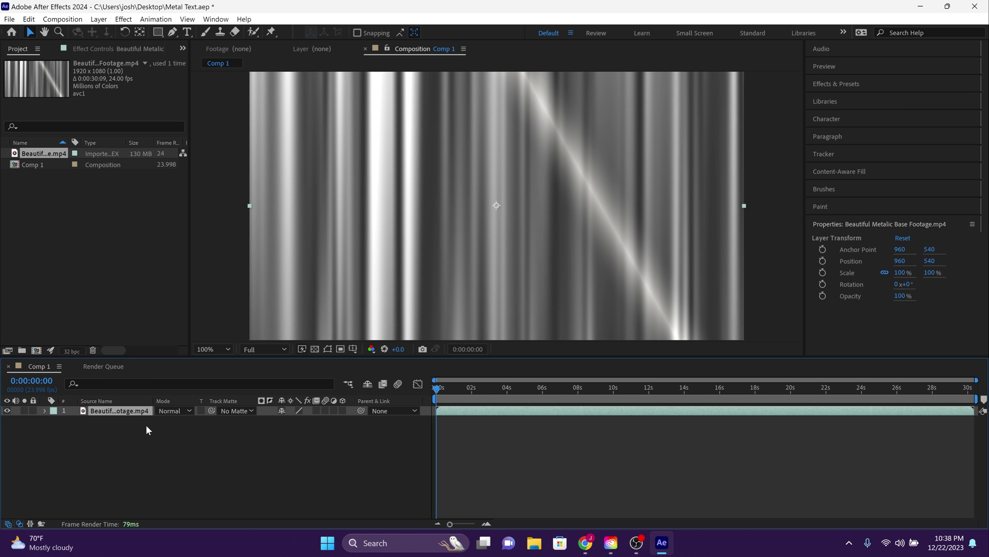
key(space)
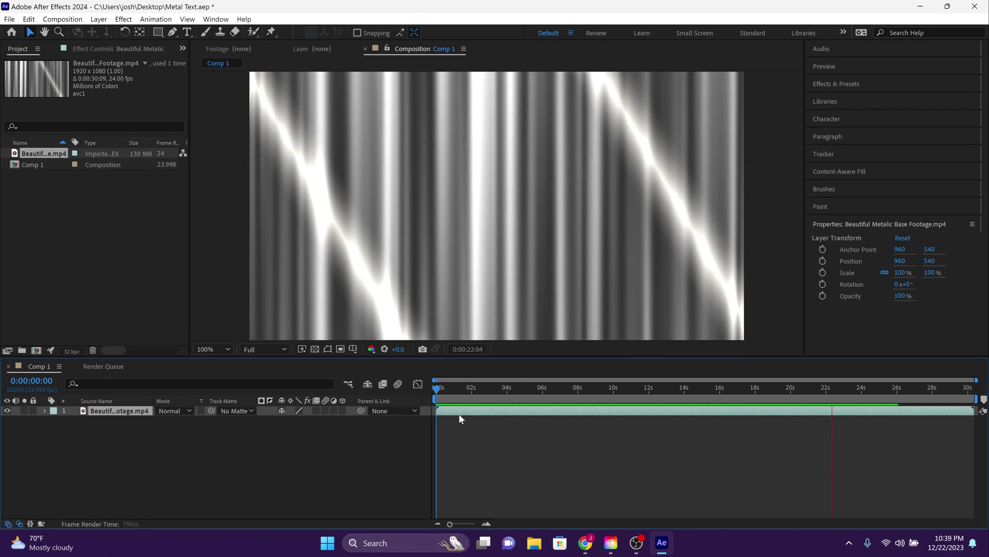
- Stop the preview at 0:00:05:22 and type the creator's name as a new text layer
click(541, 388)
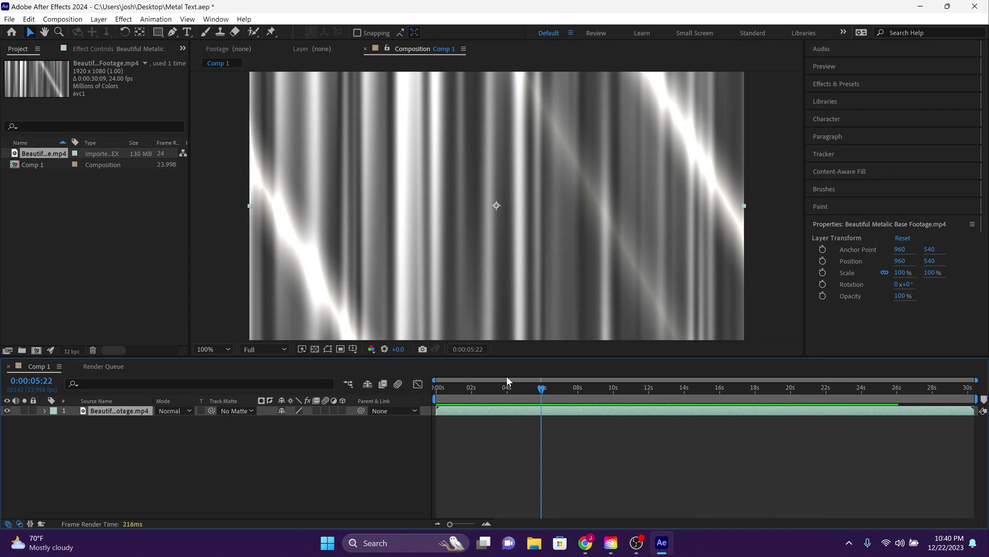
click(187, 33)
click(360, 199)
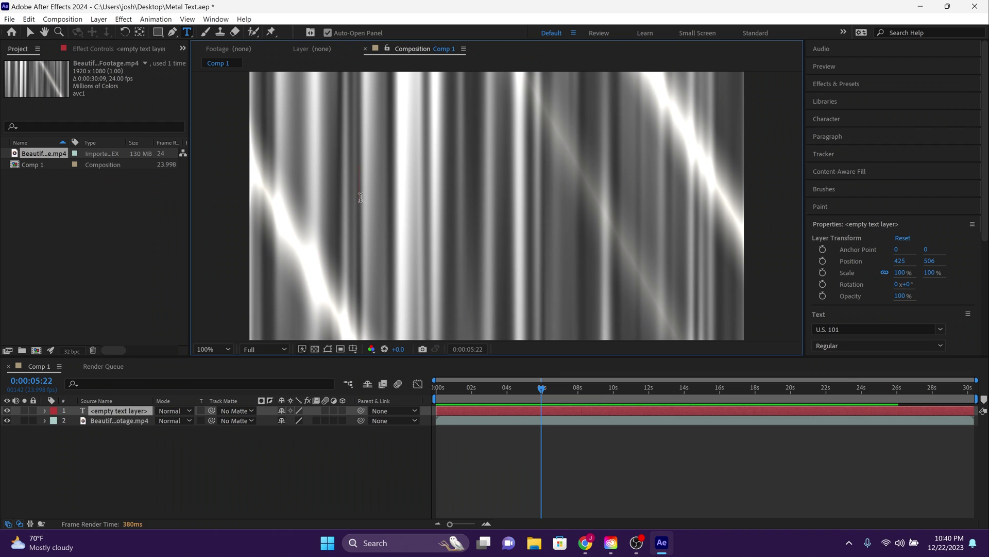
text(JOSH OLUFEMII)
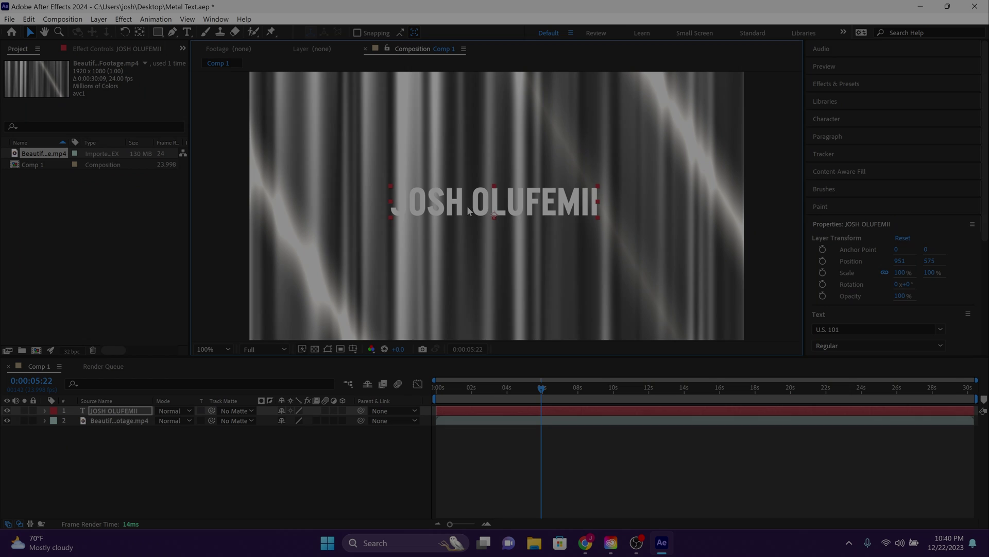
- Select the title text and enlarge it to 211 px
double_click(468, 208)
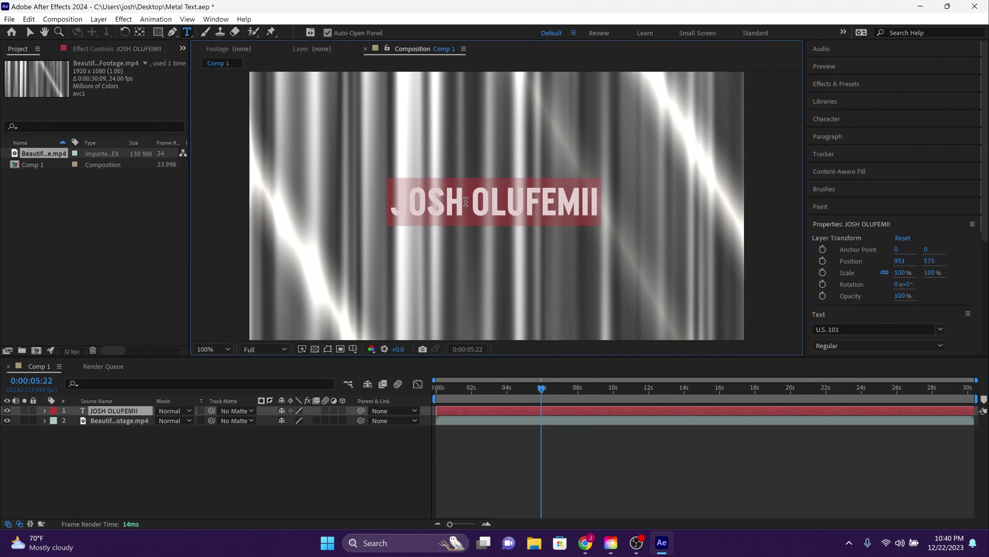
scroll(886, 258, down, 5)
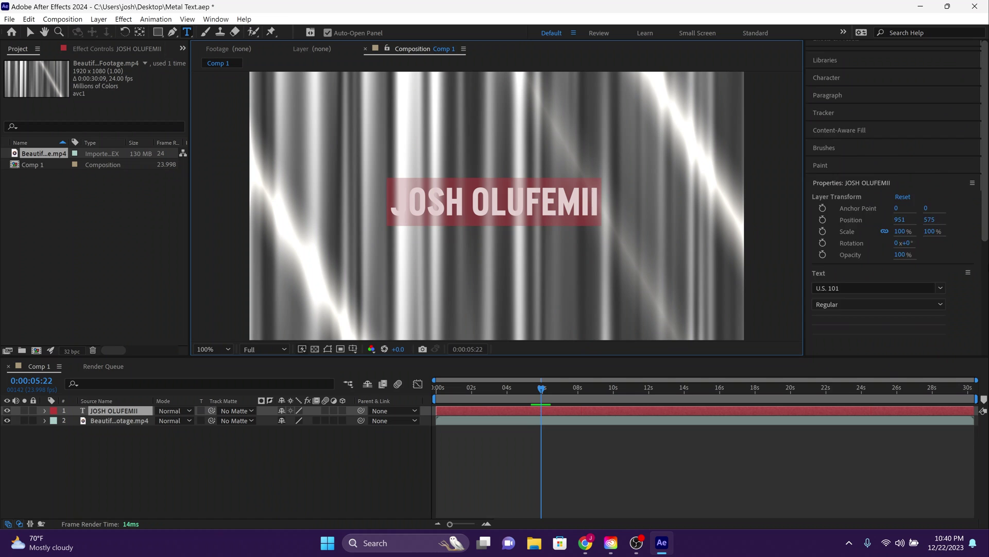
drag(845, 201, 882, 205)
click(606, 200)
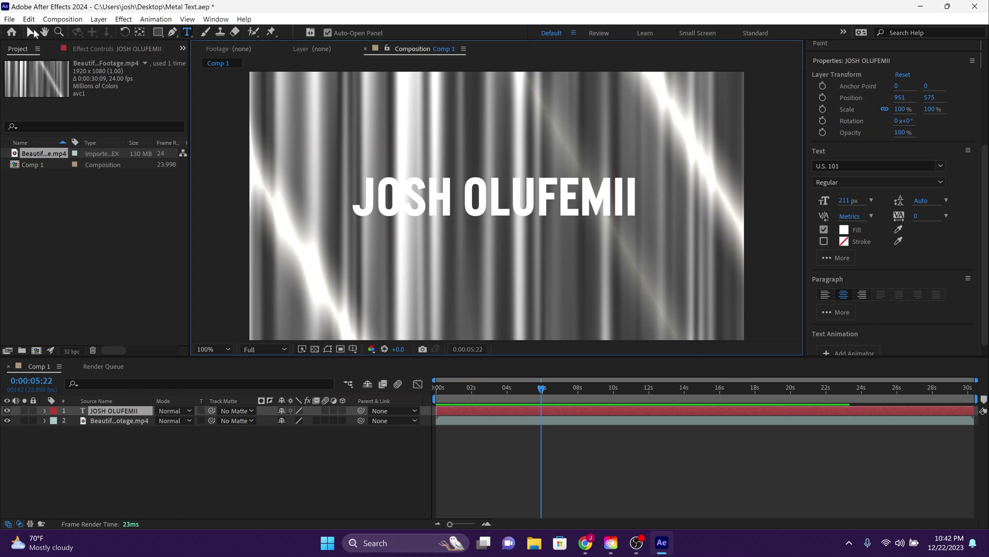
- Set the title text layer as the metallic footage's track matte so metal shows only in the letters
click(31, 33)
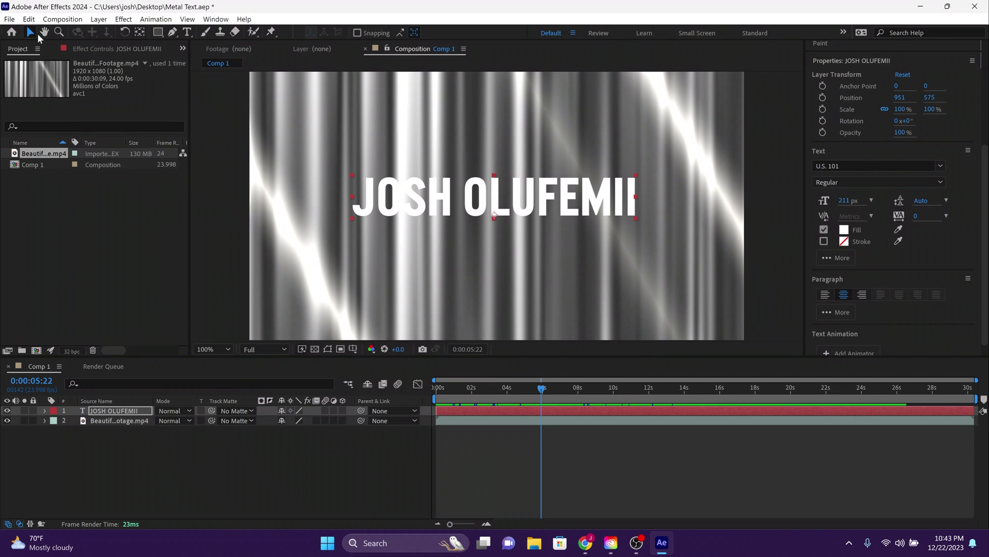
click(19, 524)
click(19, 524)
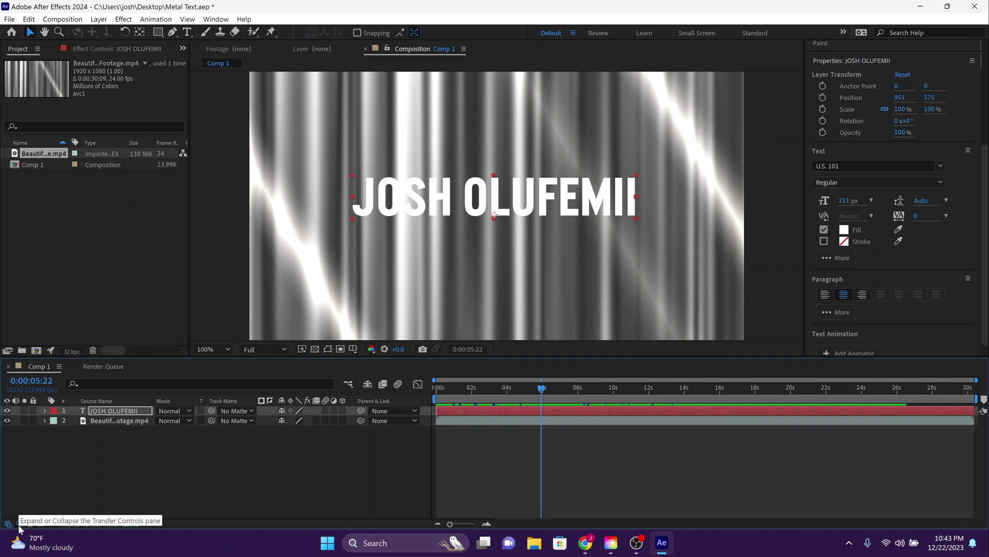
click(19, 524)
click(19, 525)
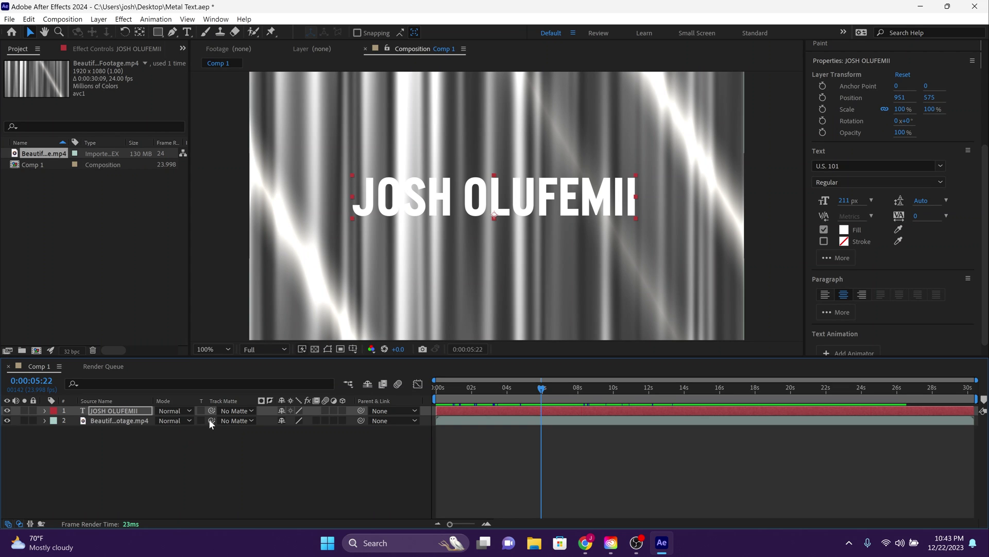
drag(209, 419, 122, 407)
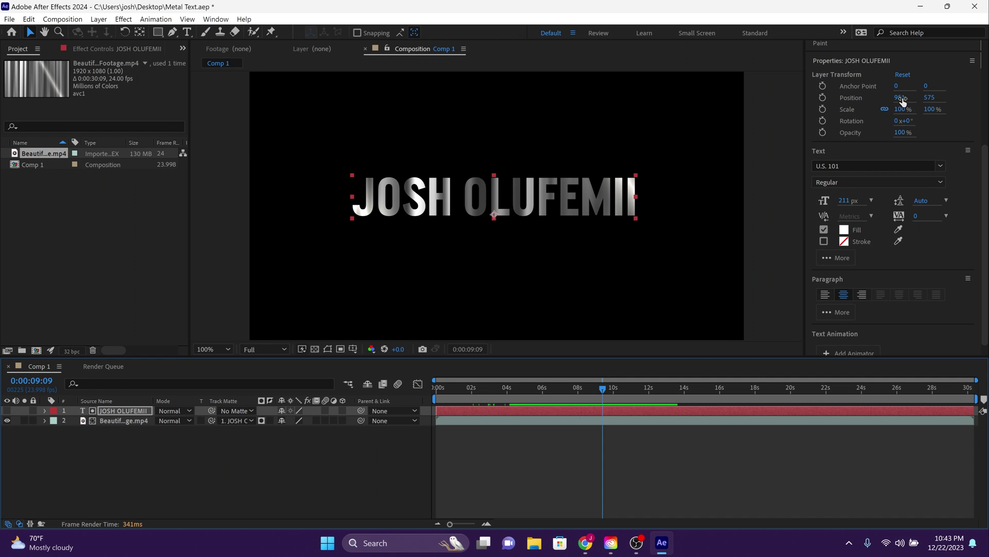
- Search 'CC glass' in Effects & Presets and apply it to the metallic footage layer
click(854, 60)
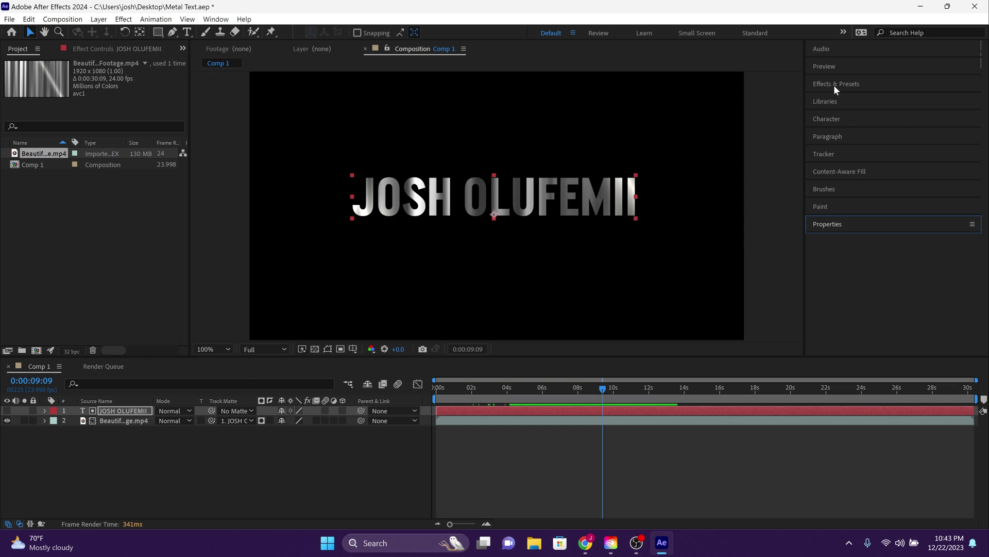
click(215, 19)
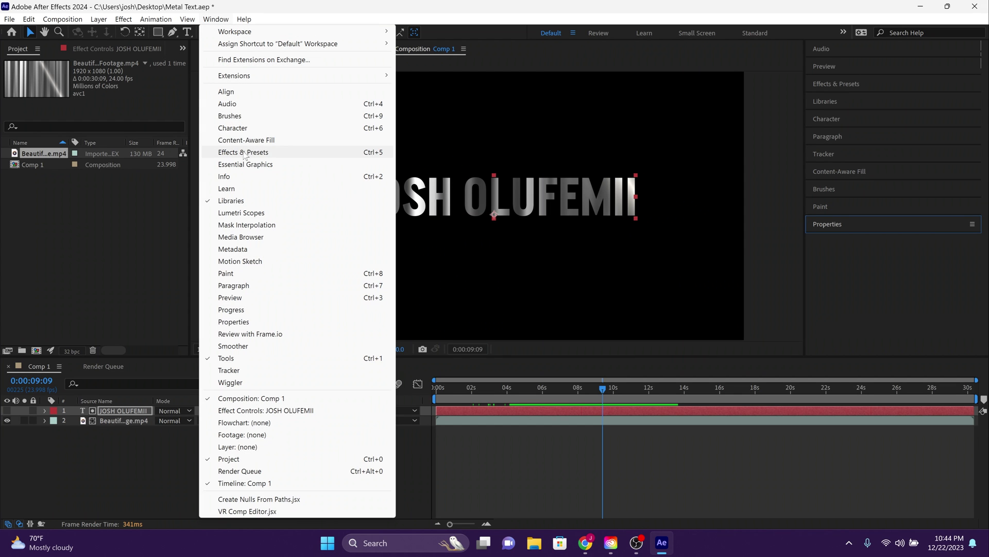
click(243, 153)
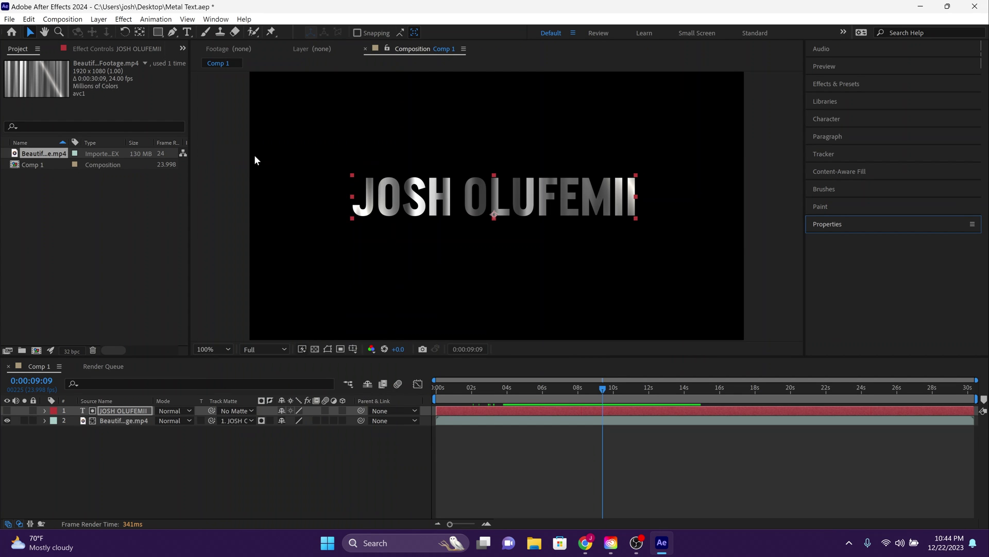
text(CC glass)
drag(852, 120, 123, 418)
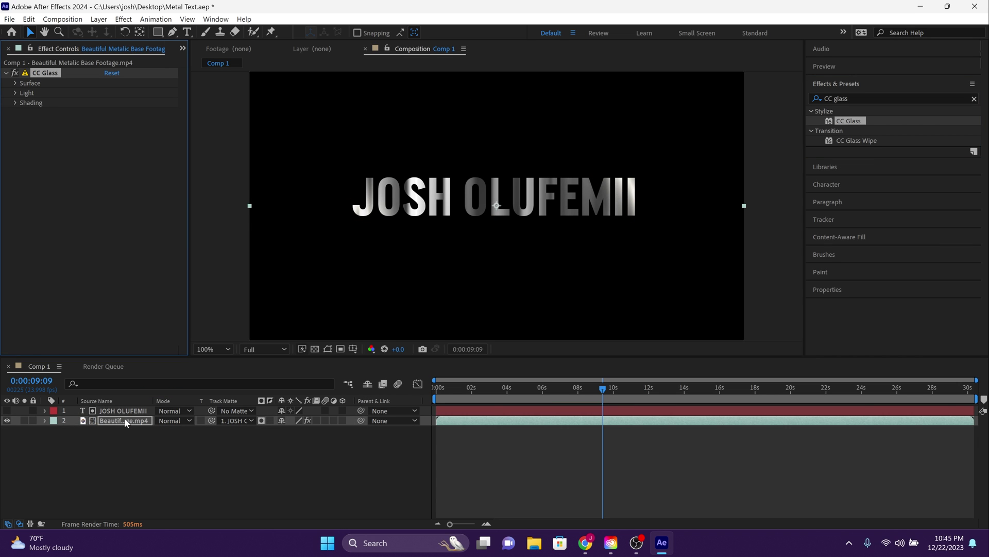
- Expand CC Glass Surface settings and set the Bump Map to the title text layer
click(44, 421)
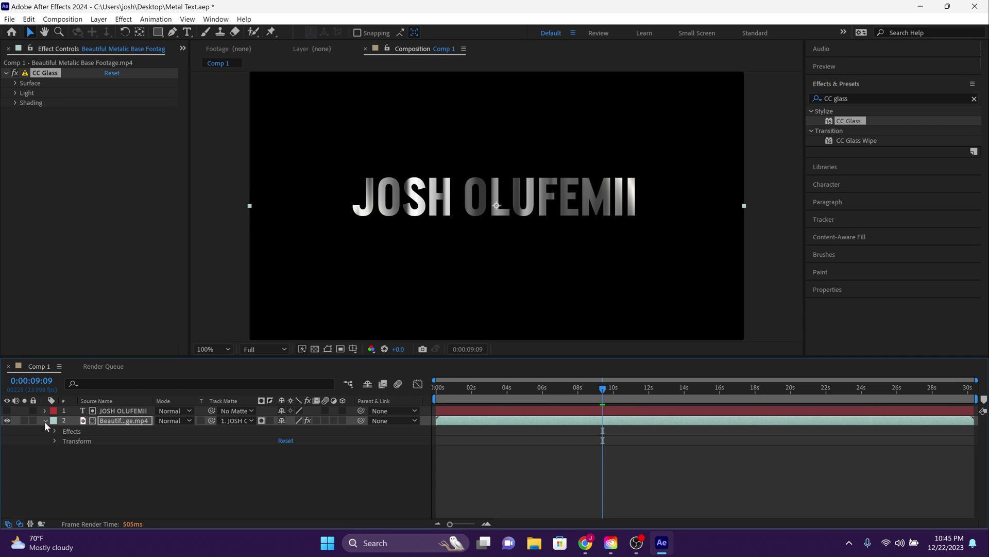
click(64, 441)
click(74, 451)
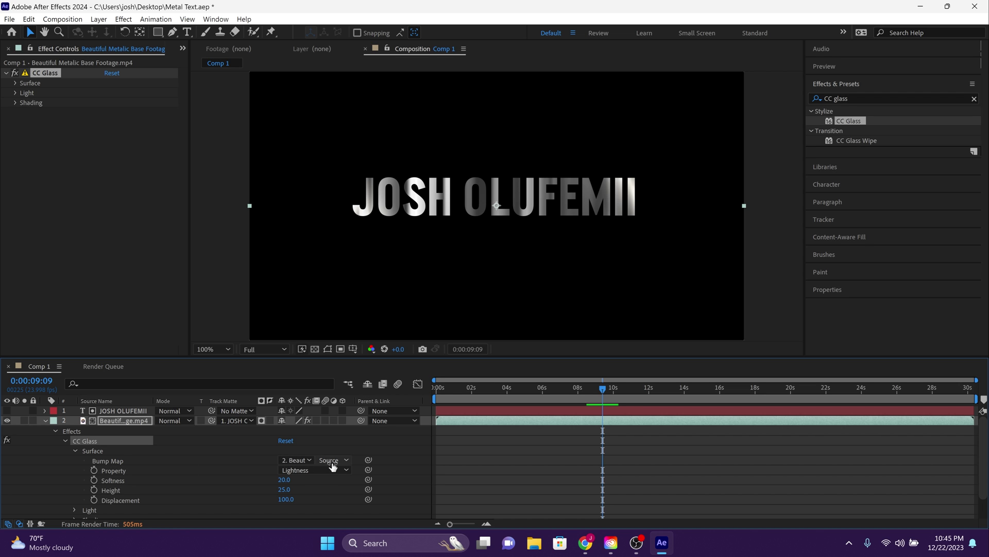
click(298, 460)
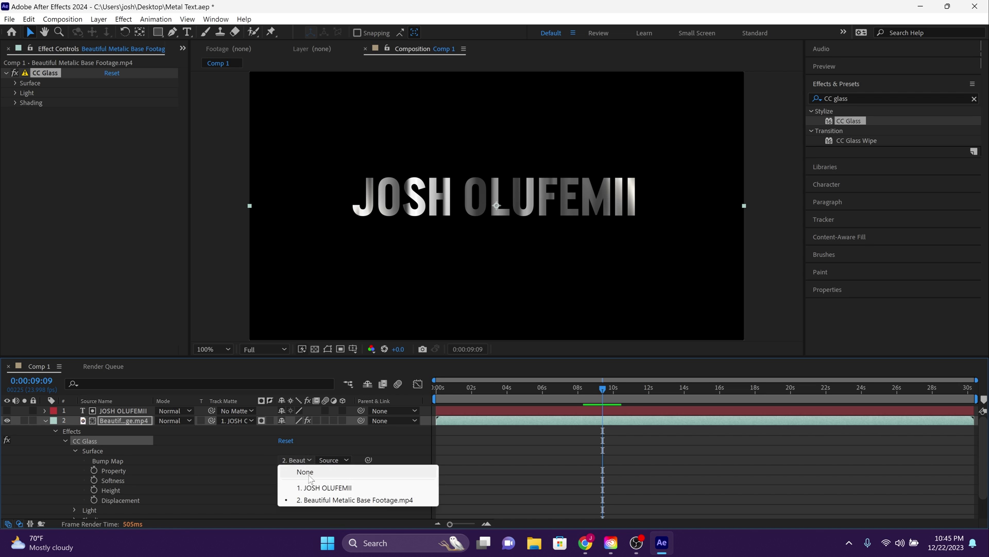
click(312, 487)
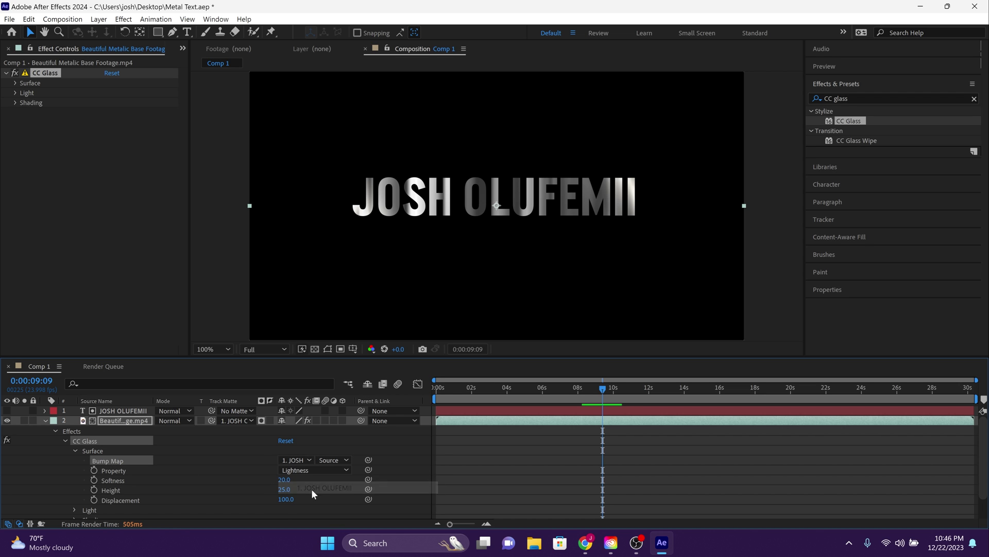
- Set CC Glass Softness to 50 and Height to 100
click(284, 478)
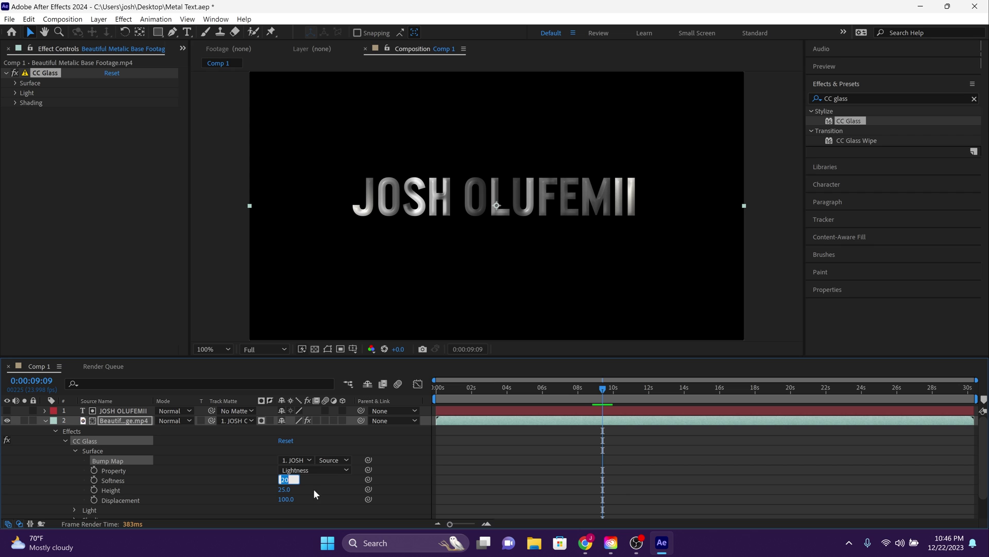
text(50)
key(Return)
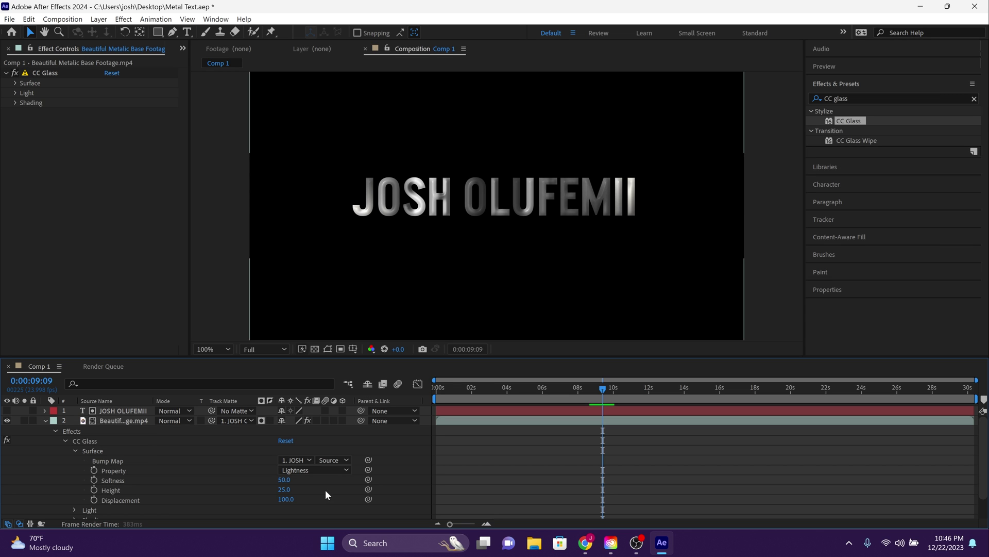
click(285, 489)
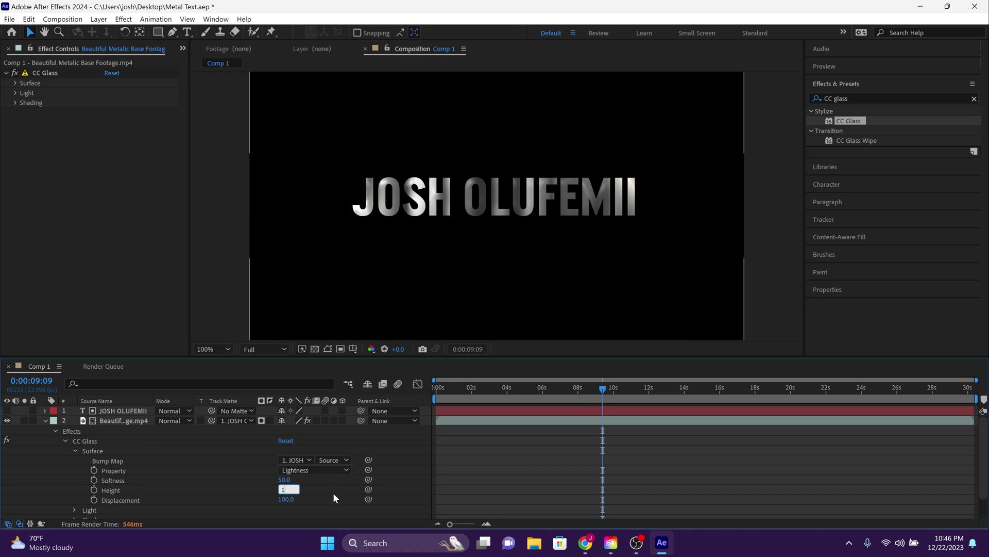
text(100)
key(Return)
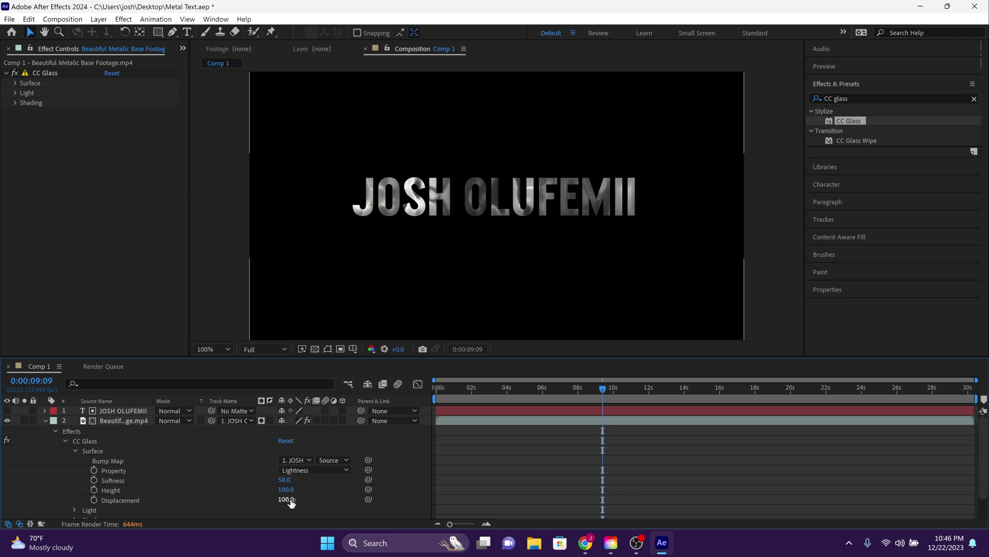
scroll(853, 497, down, 2)
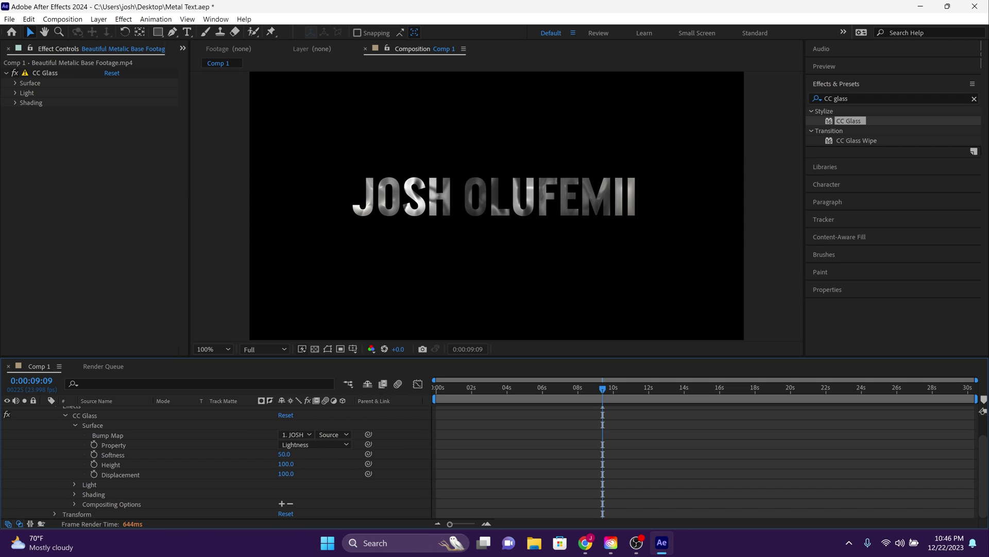
click(75, 484)
scroll(297, 461, down, 3)
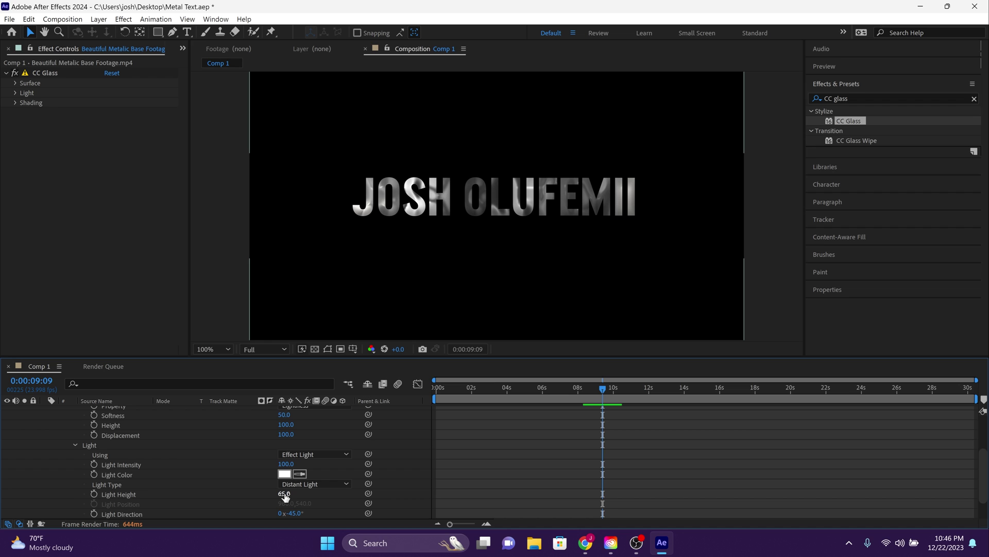
scroll(256, 488, down, 2)
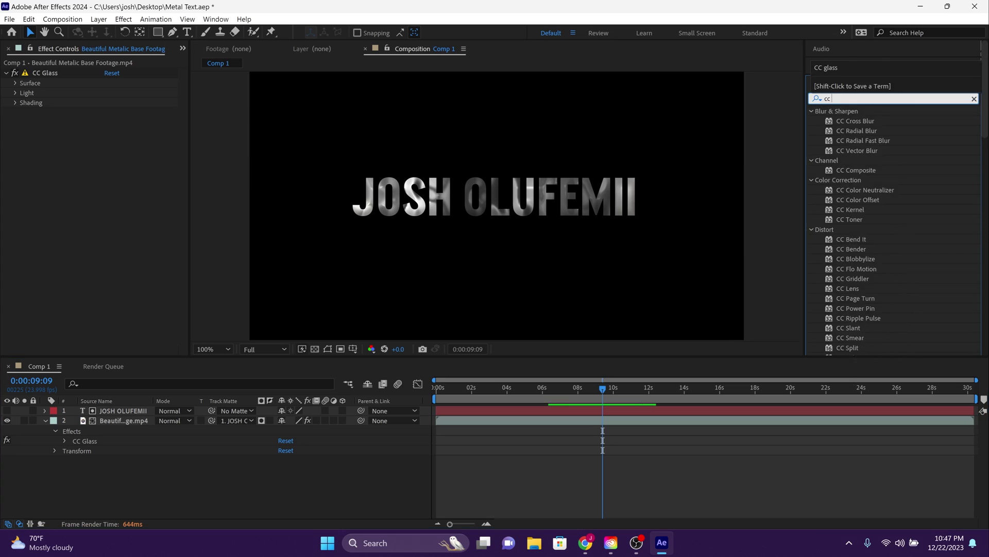
- Apply CC Blobbylize to the footage layer and set its Blob Layer to the title text
text(obb)
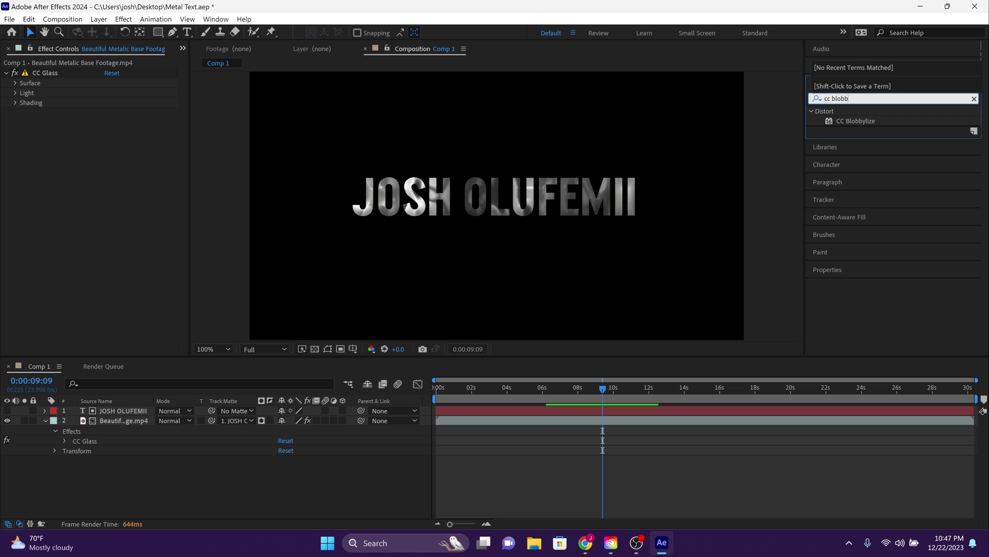
click(862, 120)
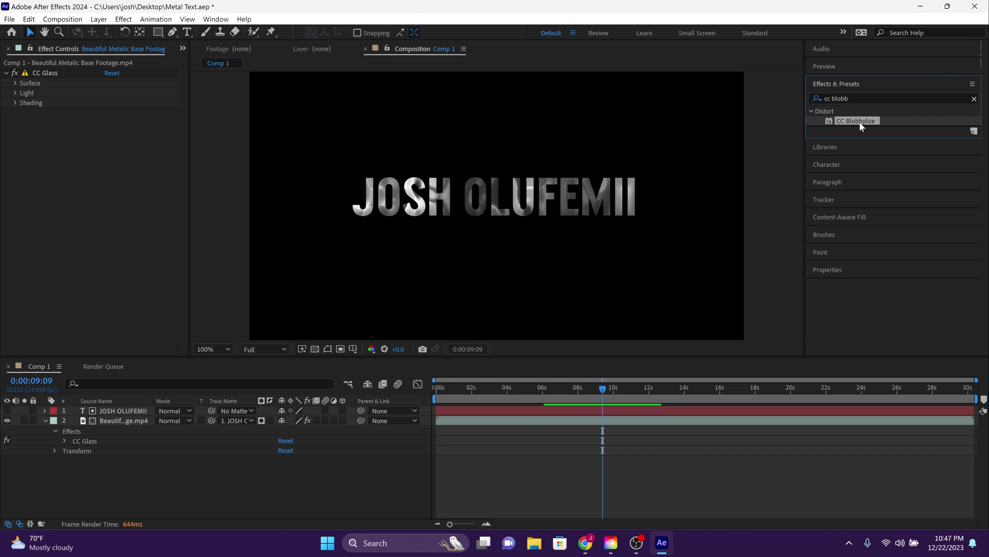
drag(855, 120, 110, 419)
click(64, 449)
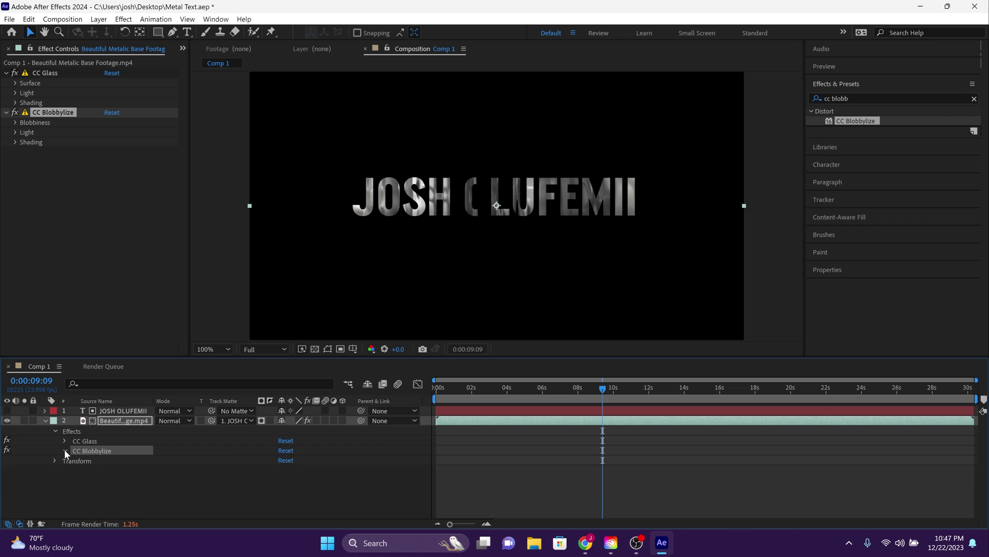
click(75, 461)
click(298, 470)
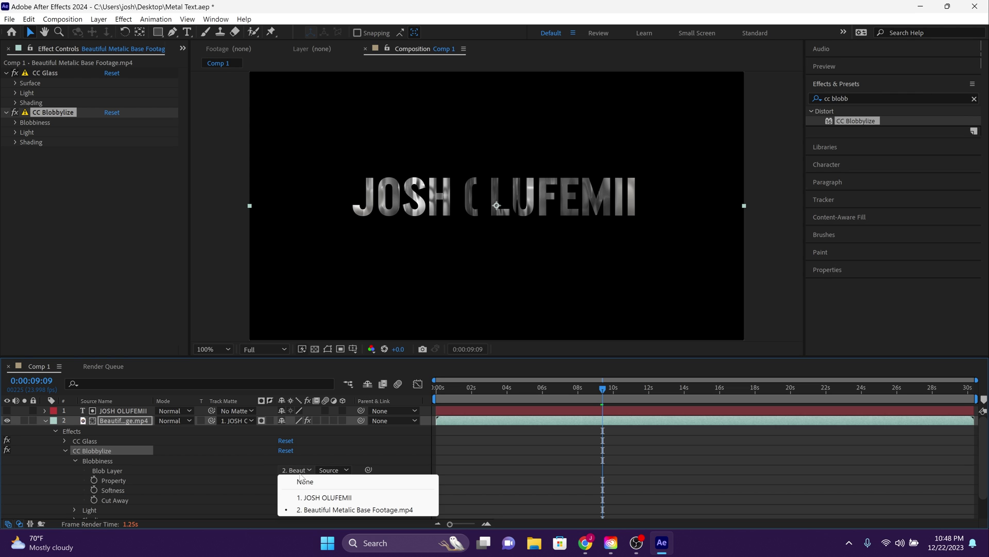
click(319, 498)
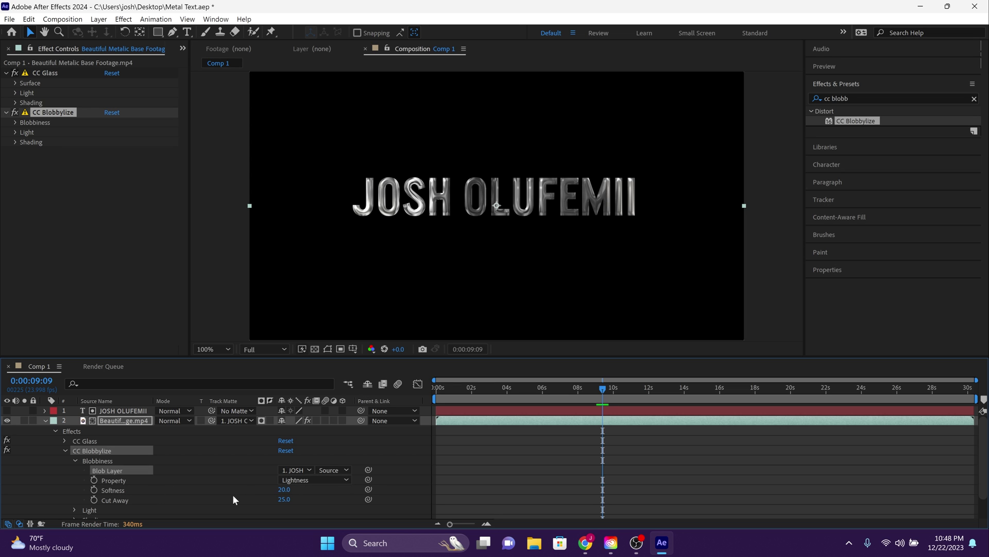
- Set CC Blobbylize Softness to 33 and Cut Away to 2
click(284, 489)
text(33)
click(315, 492)
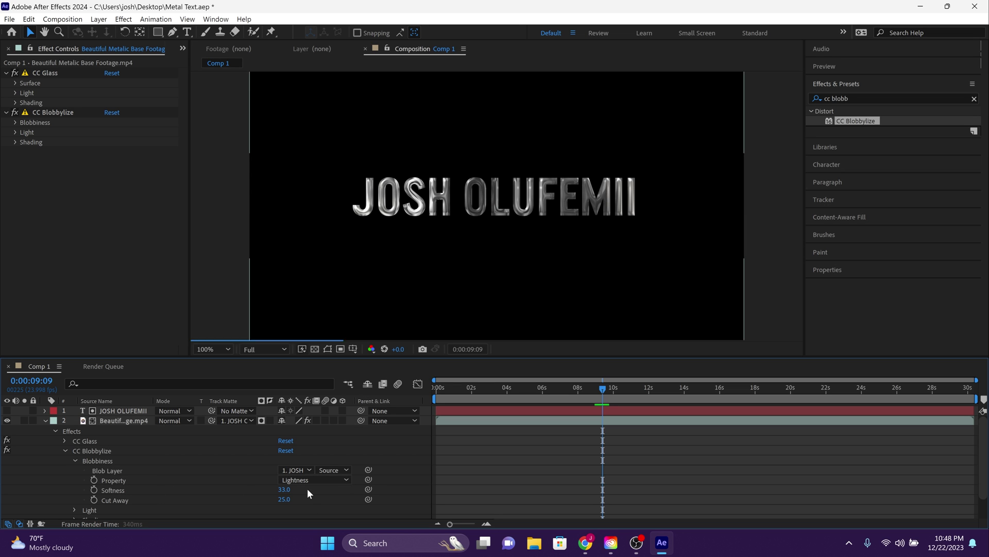
click(285, 499)
text(2)
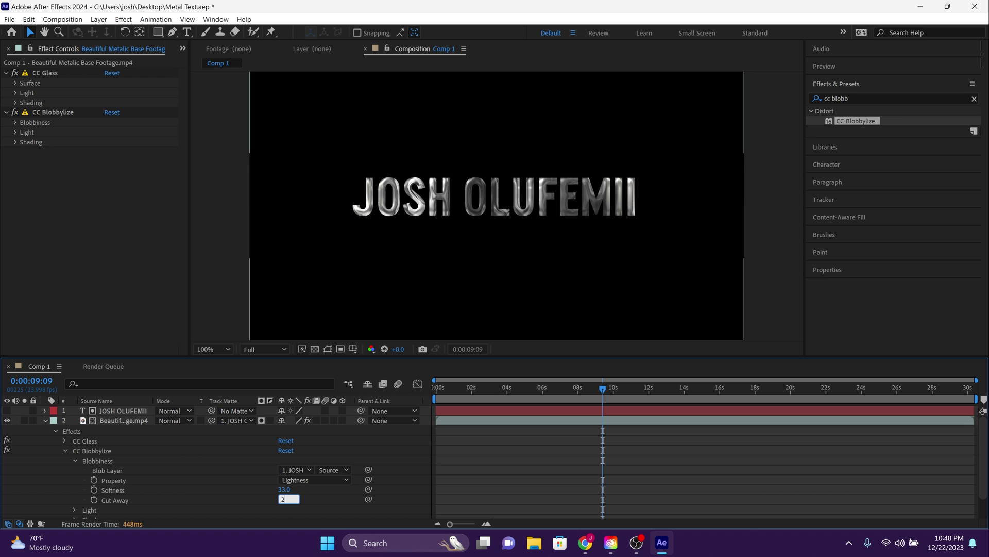
text(0)
key(Return)
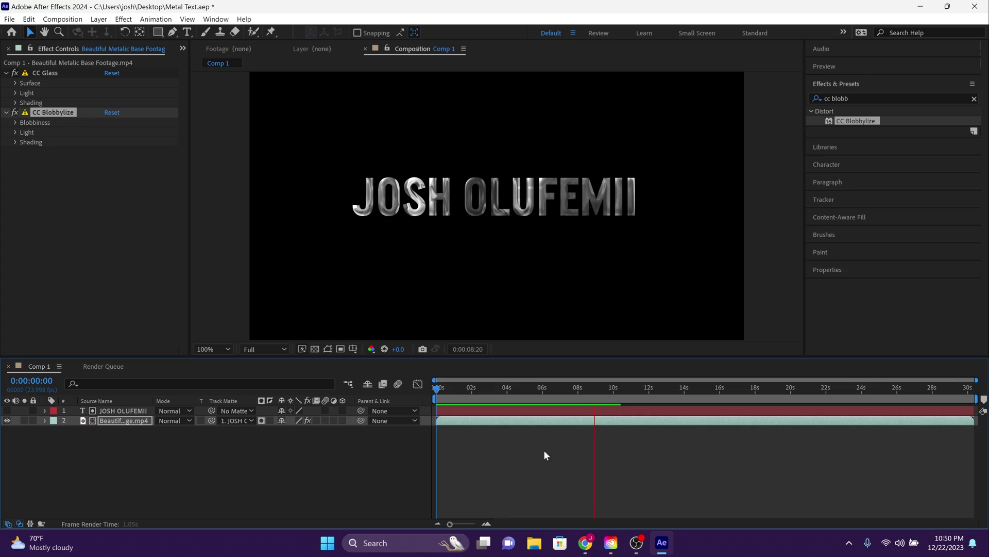
- Queue Comp 1 for rendering with a QuickTime output module using the Animation codec
click(9, 20)
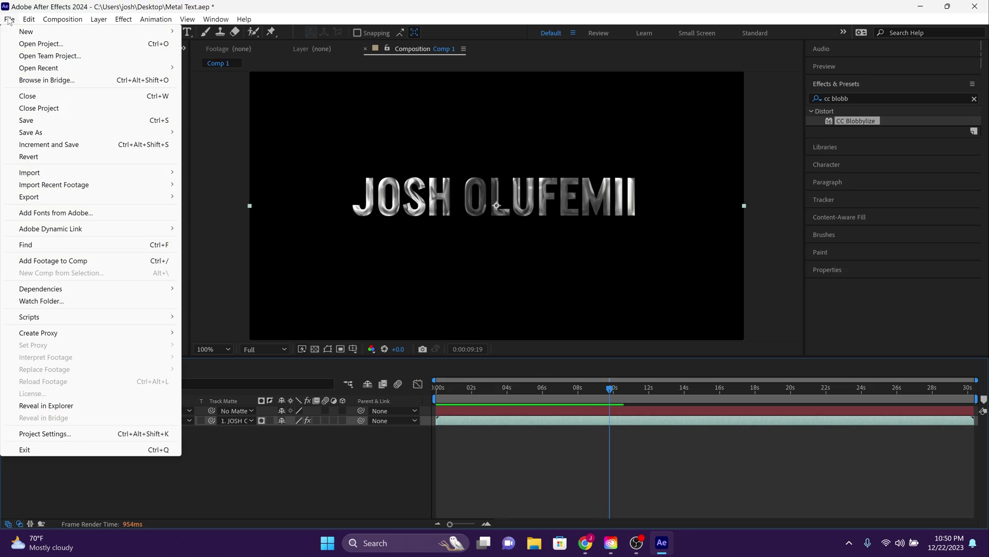
click(227, 210)
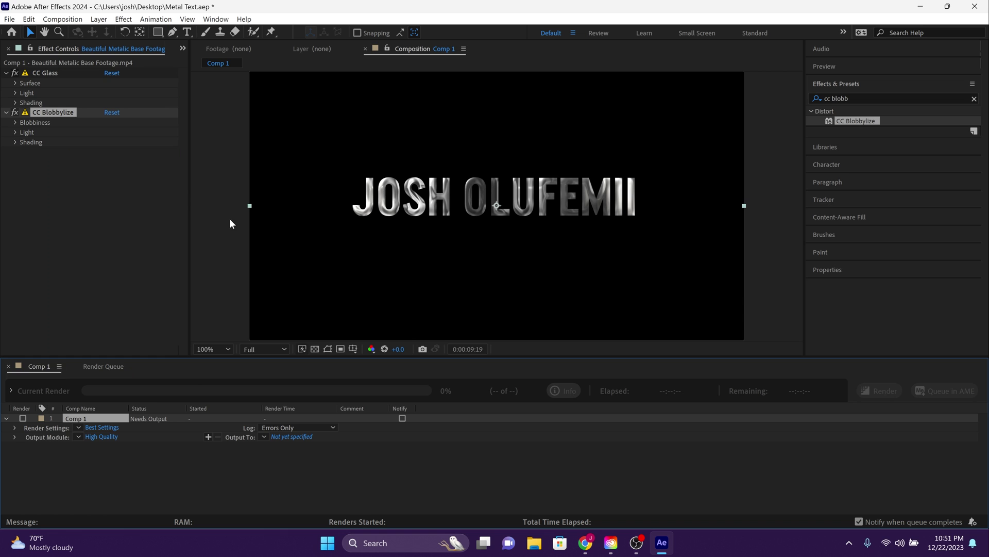
click(101, 436)
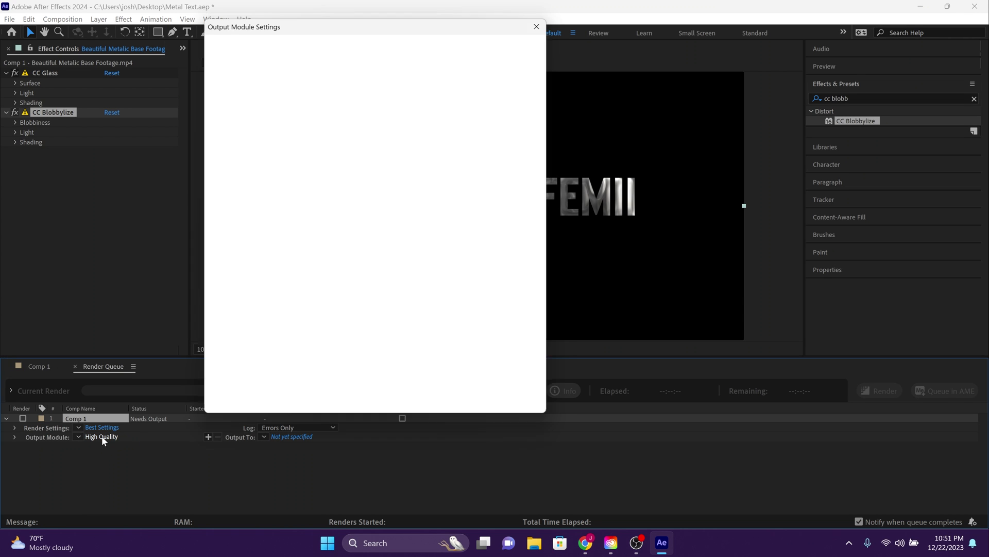
click(313, 219)
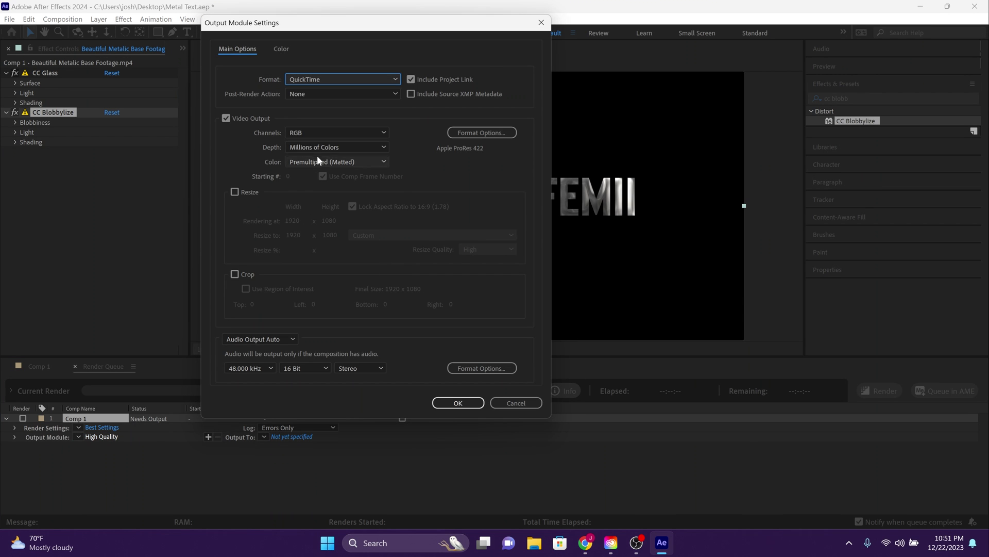
click(461, 131)
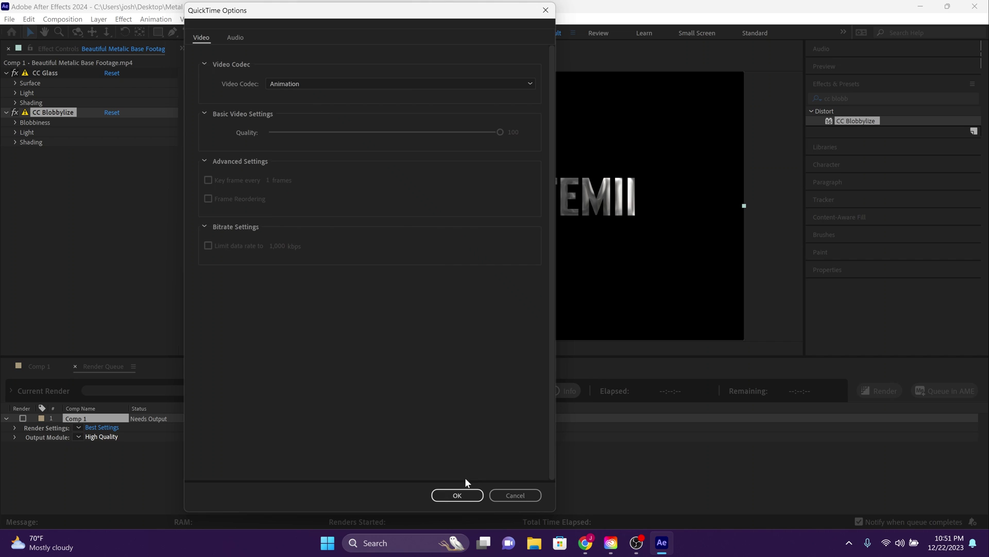
click(463, 492)
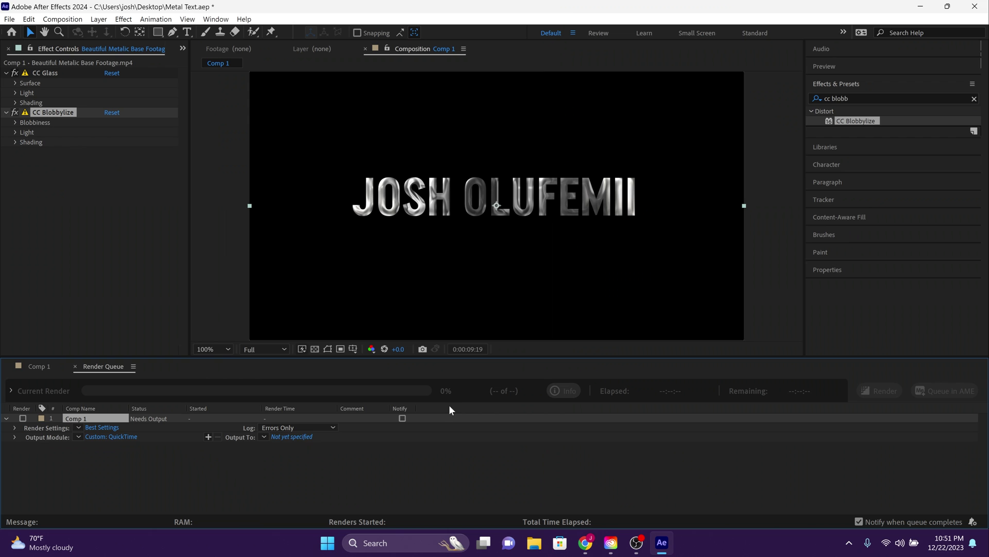
- Set the output file to Metal Animated Text.mov and start rendering Comp 1
click(298, 437)
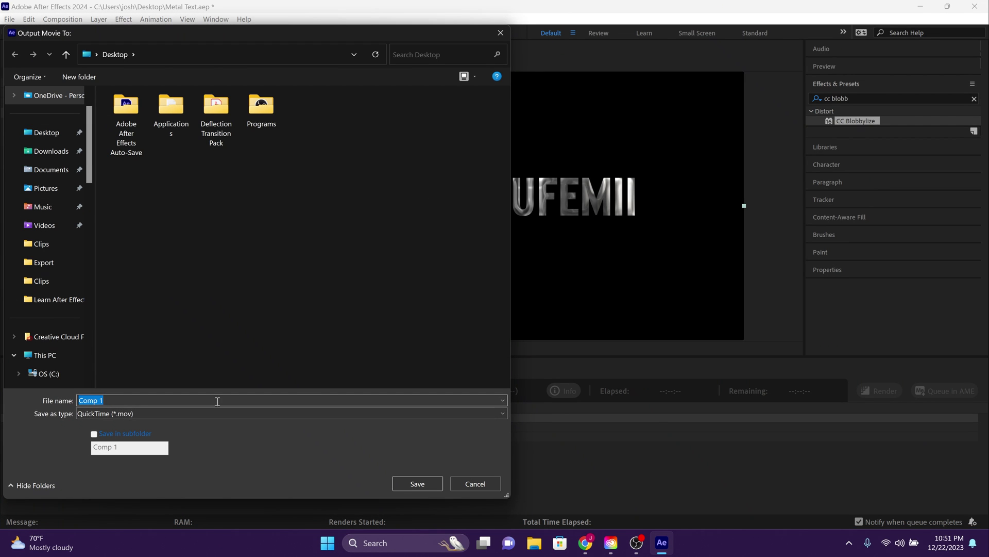
click(408, 489)
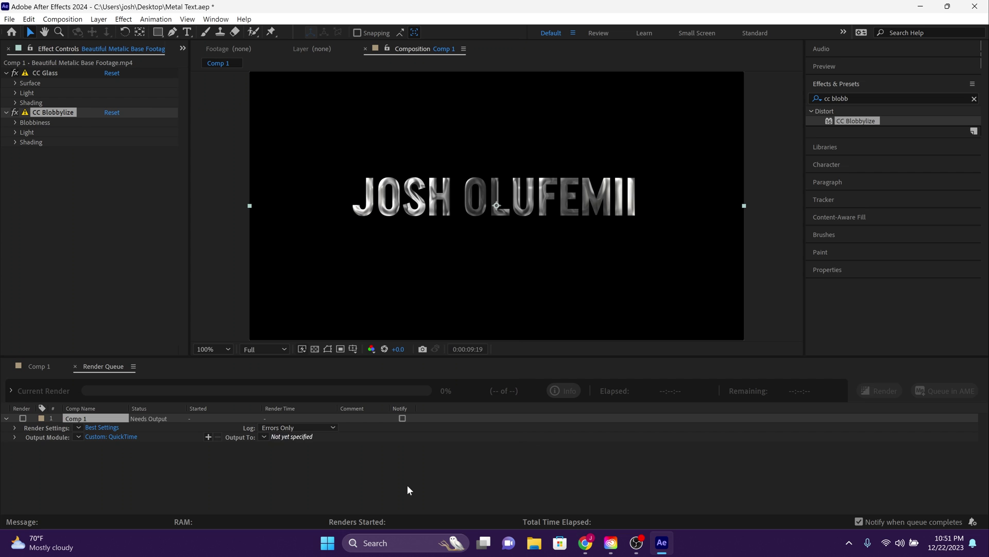
click(879, 393)
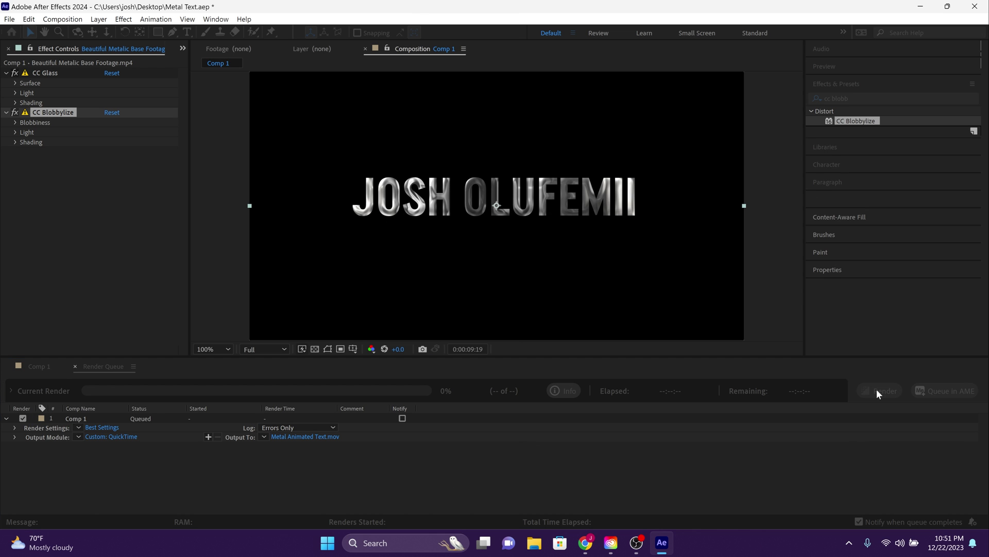